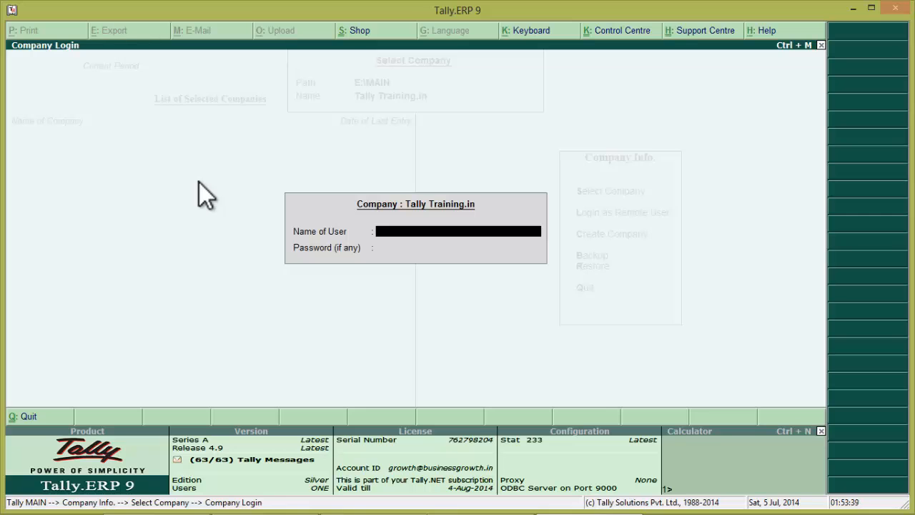
# - Log in to the Tally Training.in company with the account's user name
pyautogui.write('viral')
pyautogui.press('Return')
pyautogui.press('Return')
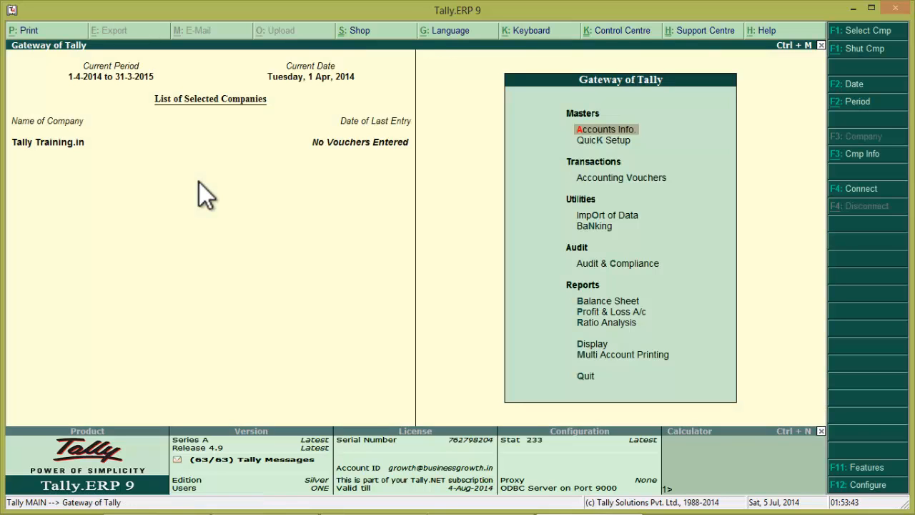
pyautogui.press('Return')
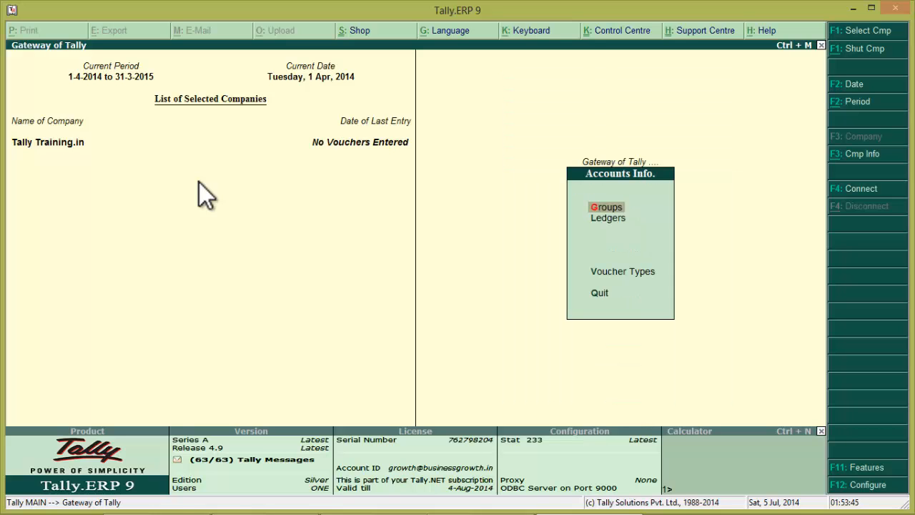
pyautogui.press('Down')
pyautogui.press('Return')
pyautogui.press('Return')
pyautogui.write('O/s Salar')
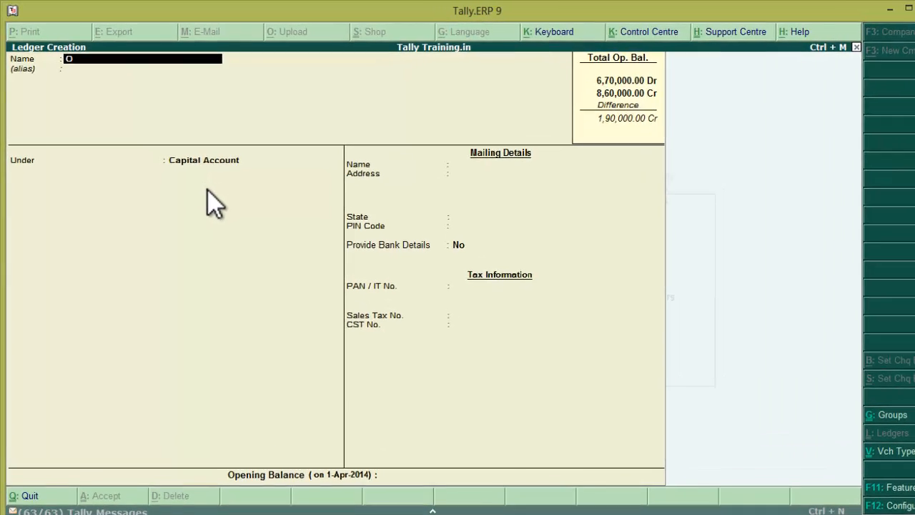
pyautogui.write('y')
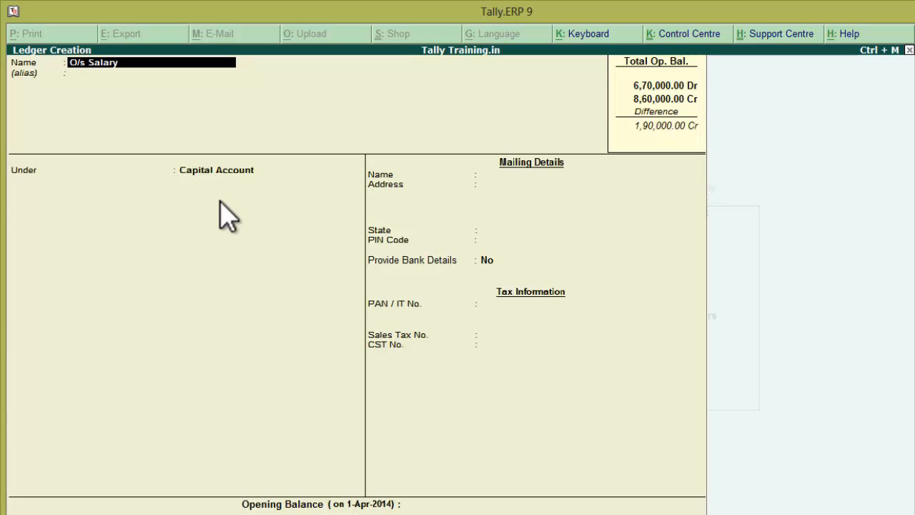
pyautogui.press('Return')
pyautogui.press('Return')
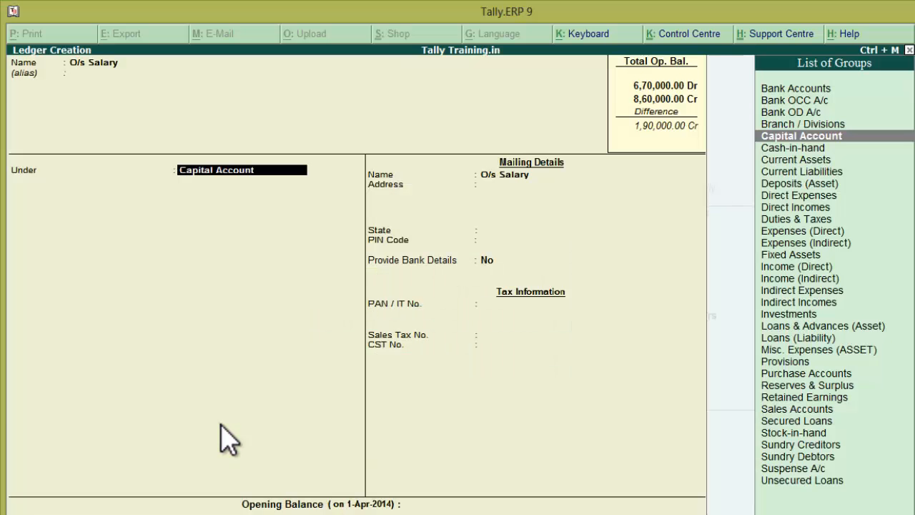
pyautogui.write('O')
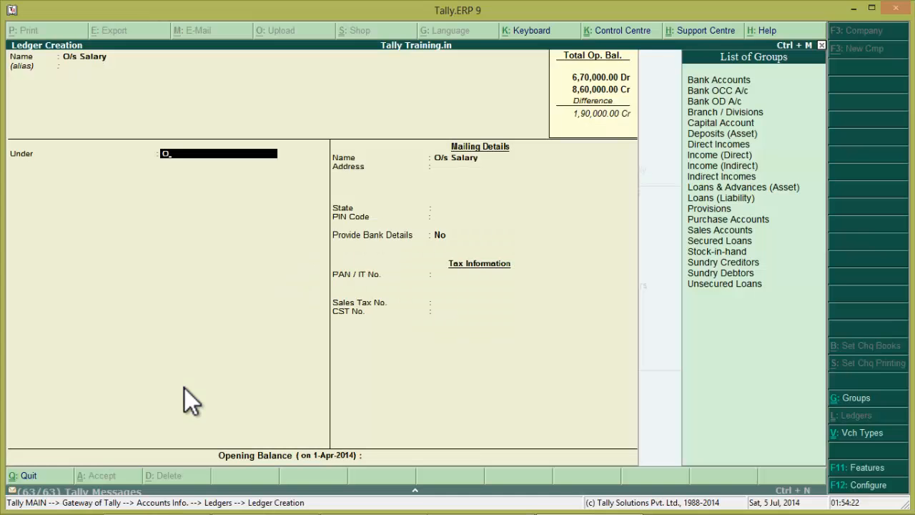
pyautogui.press('BackSpace')
pyautogui.press('Escape')
pyautogui.press('Escape')
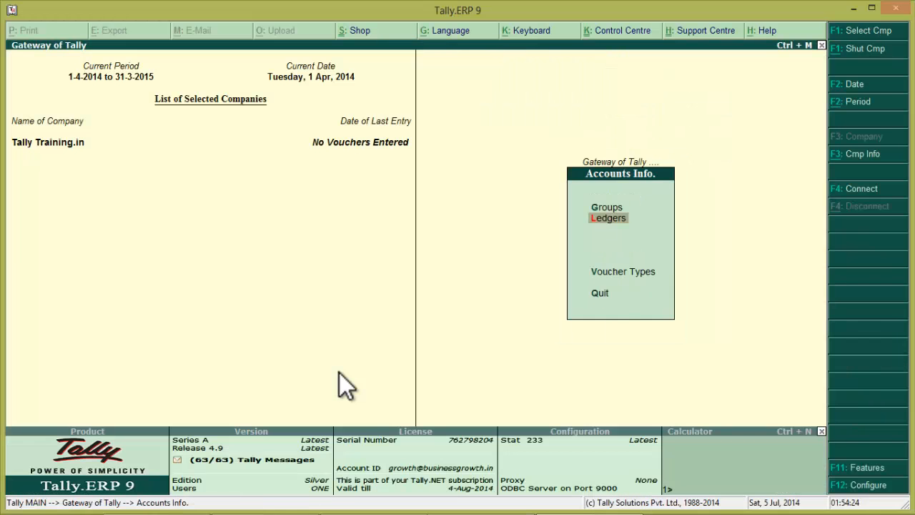
pyautogui.press('Escape')
# - Start creating a single account group and name it Outstanding Expenses, leaving the alias empty
pyautogui.press('Return')
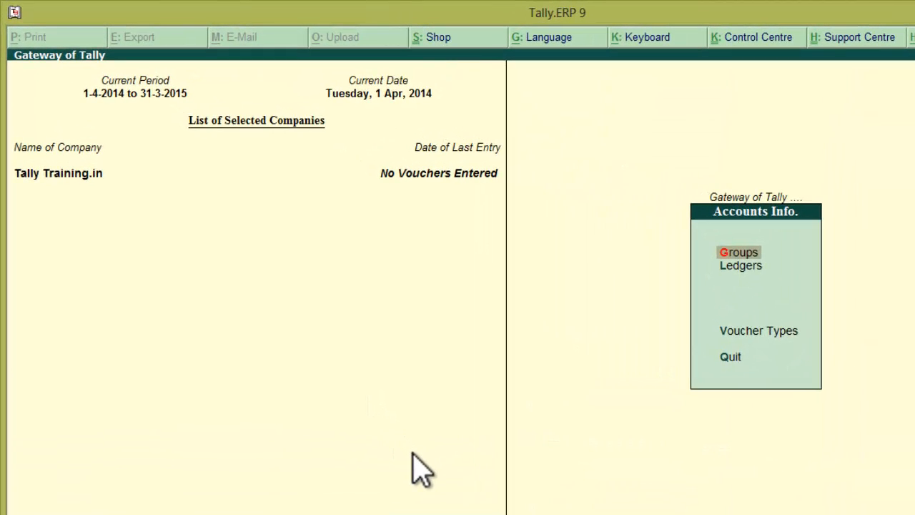
pyautogui.press('Return')
pyautogui.press('Return')
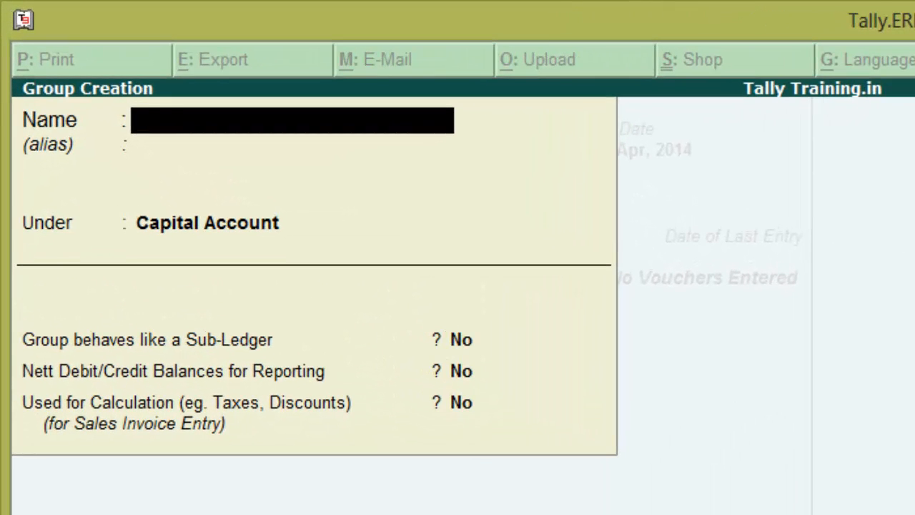
pyautogui.write('Outstanding')
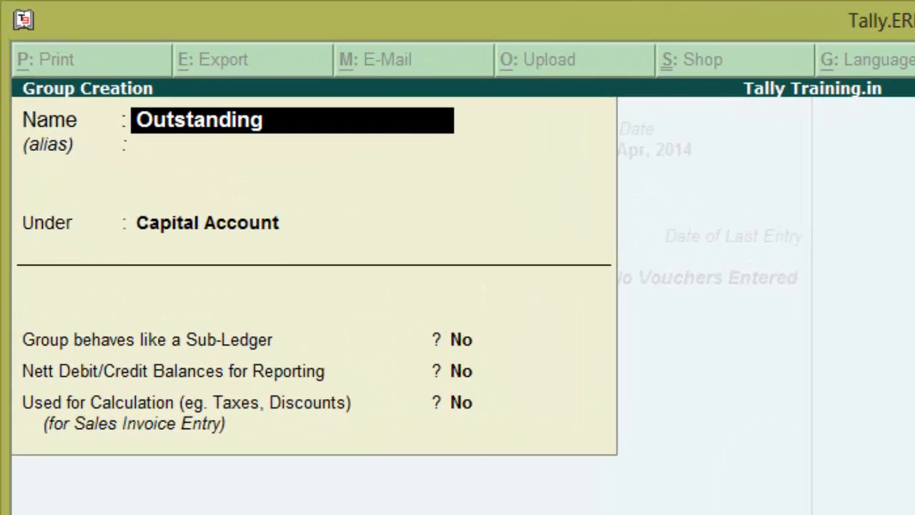
pyautogui.write(' Expenses')
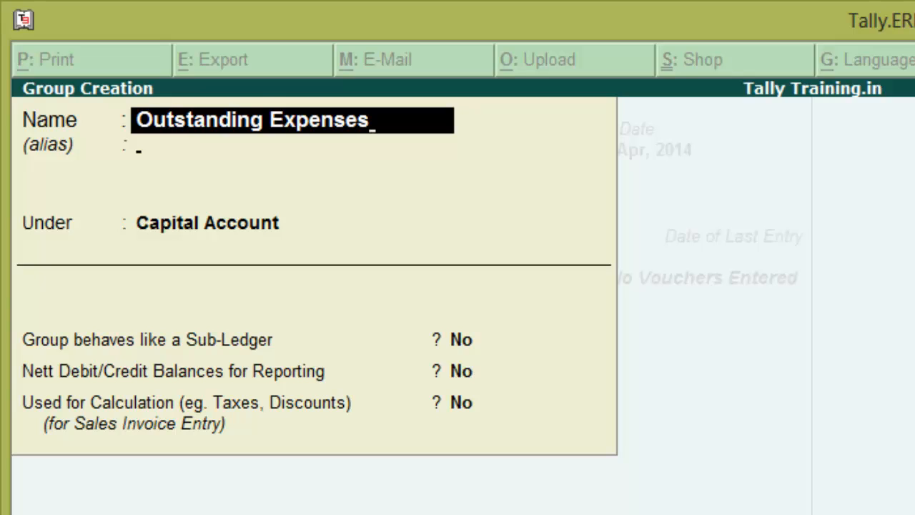
pyautogui.press('Return')
pyautogui.press('Return')
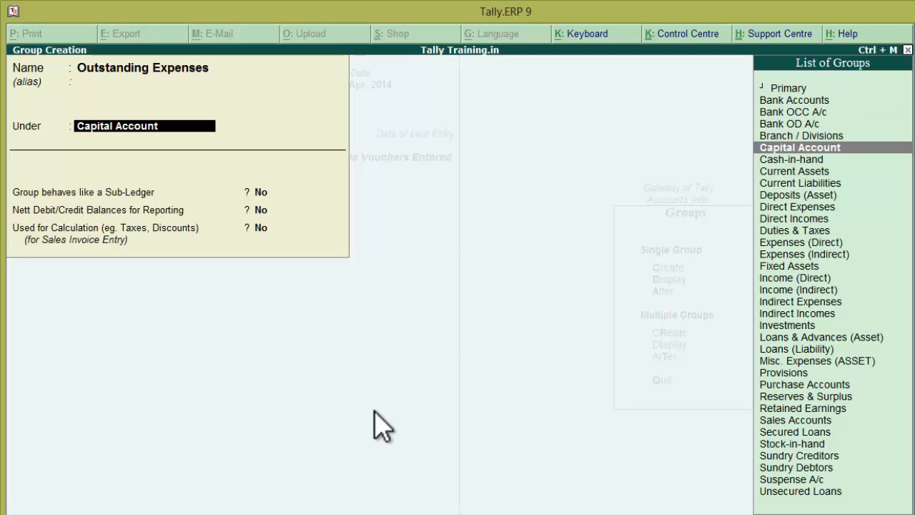
# - Place the Outstanding Expenses group under Current Liabilities, keep its other options at No, and save it
pyautogui.write('Current')
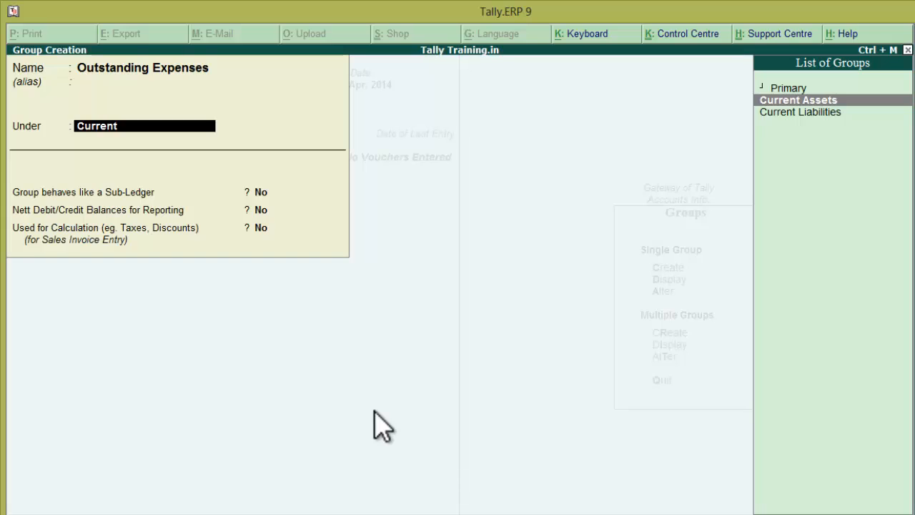
pyautogui.press('Down')
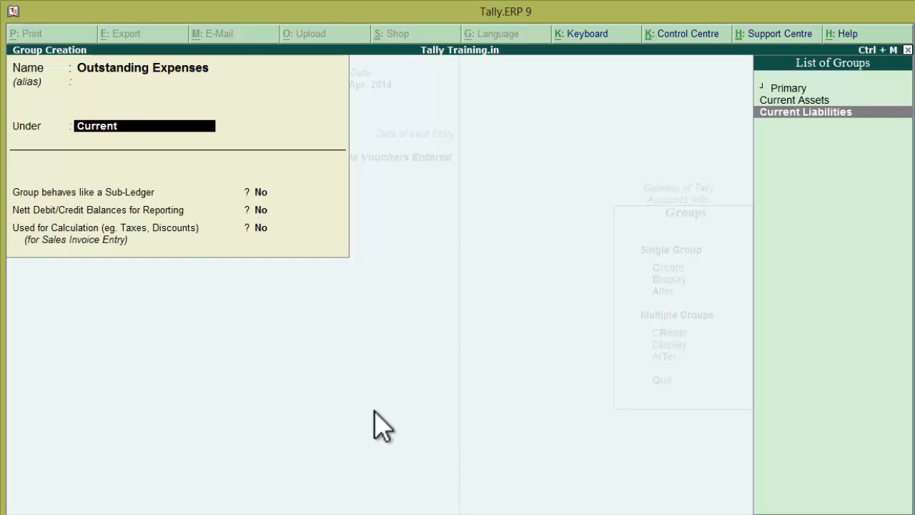
pyautogui.press('Return')
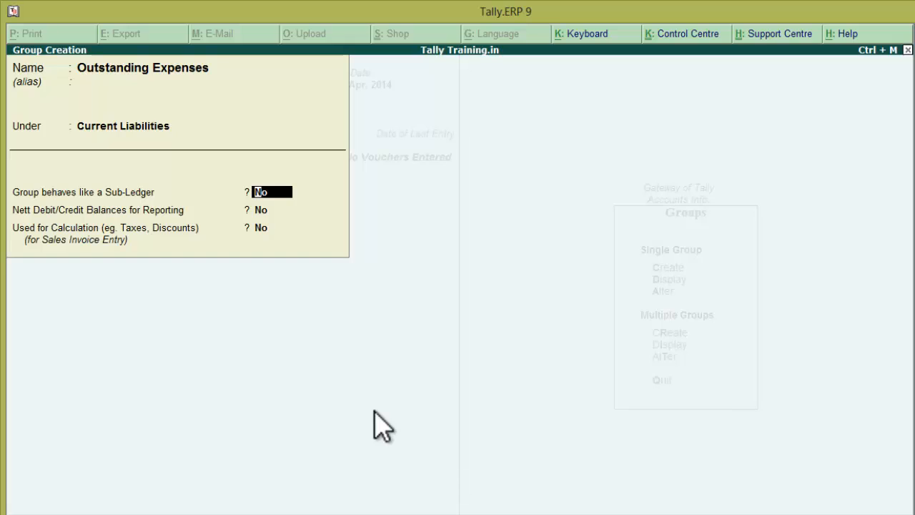
pyautogui.press('Return')
pyautogui.press('Return')
pyautogui.press('Return')
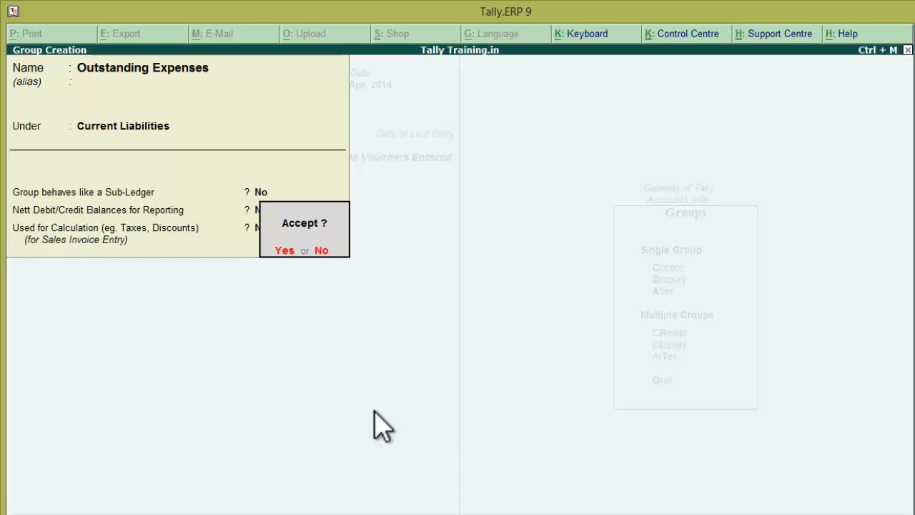
pyautogui.press('Return')
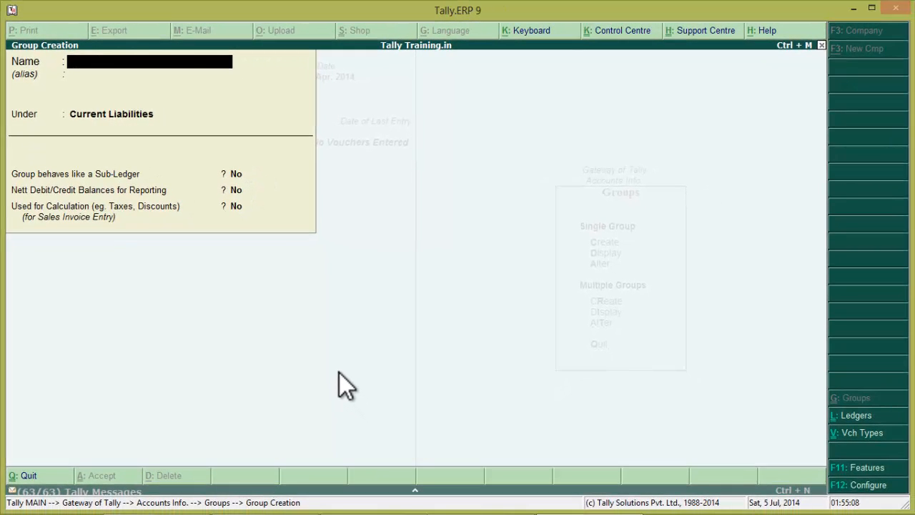
pyautogui.press('Escape')
pyautogui.press('y')
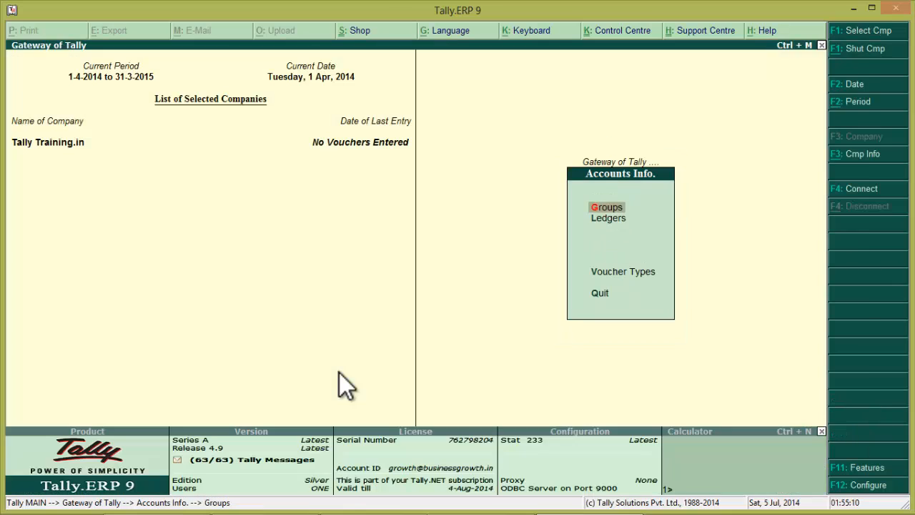
# - Start a new single ledger and name it O/s Salary, as listed in the reference balance sheet, without an alias
pyautogui.press('Down')
pyautogui.press('Return')
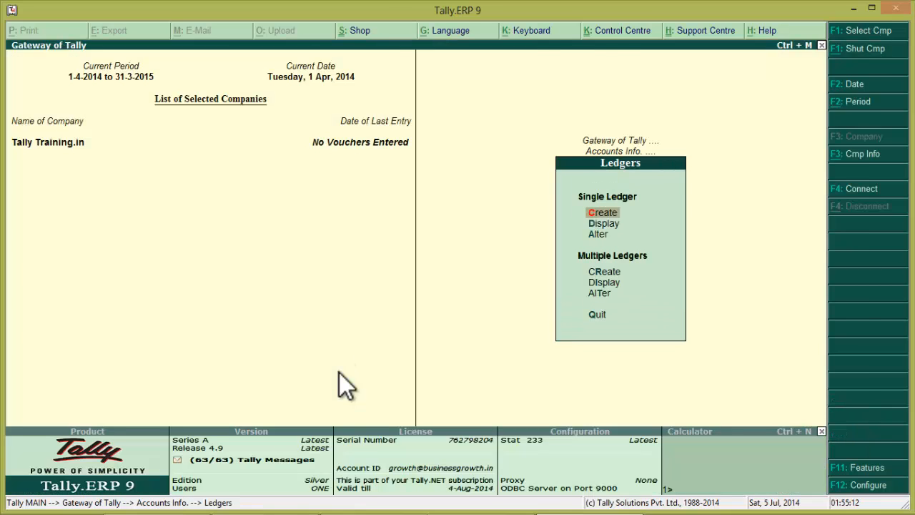
pyautogui.press('Return')
pyautogui.hotkey('alt', 'Tab')
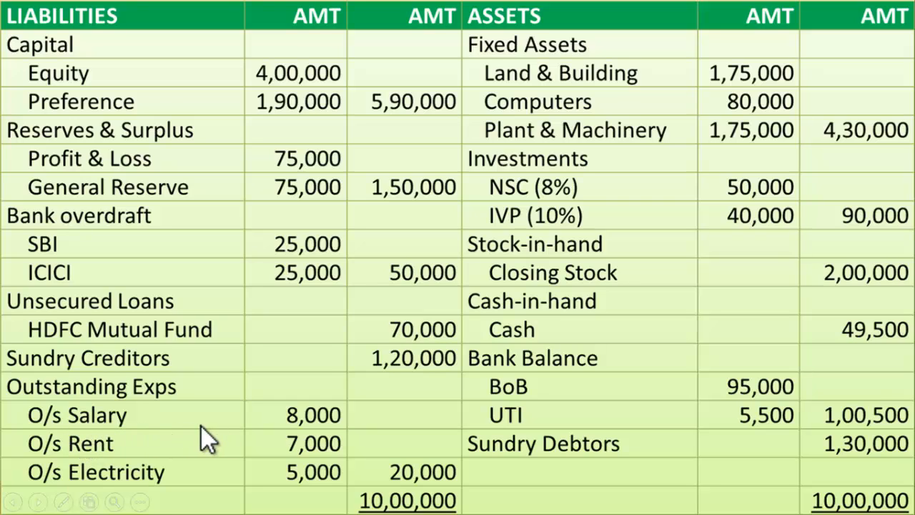
pyautogui.hotkey('alt', 'Tab')
pyautogui.write('O/s S')
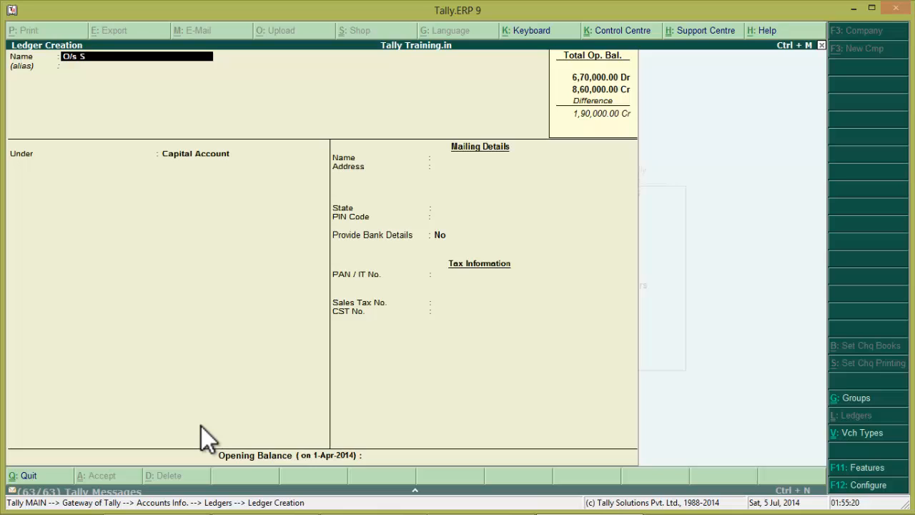
pyautogui.write('alary')
pyautogui.press('Return')
pyautogui.press('Return')
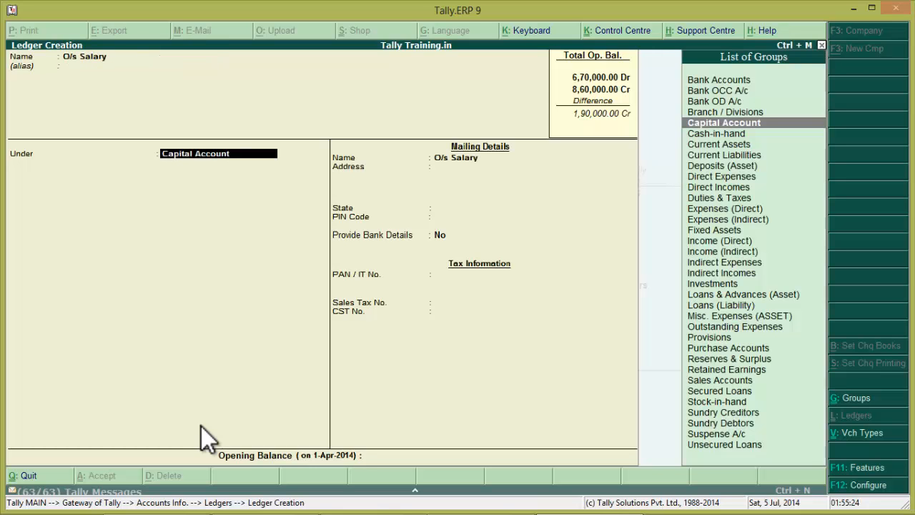
# - Put the O/s Salary ledger under Outstanding Expenses with an opening balance of 8000 and save it
pyautogui.write('O')
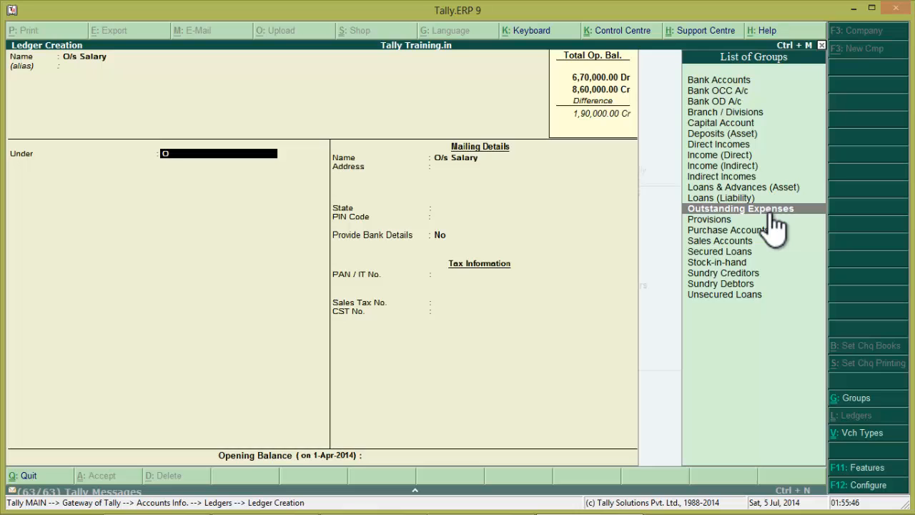
pyautogui.press('Return')
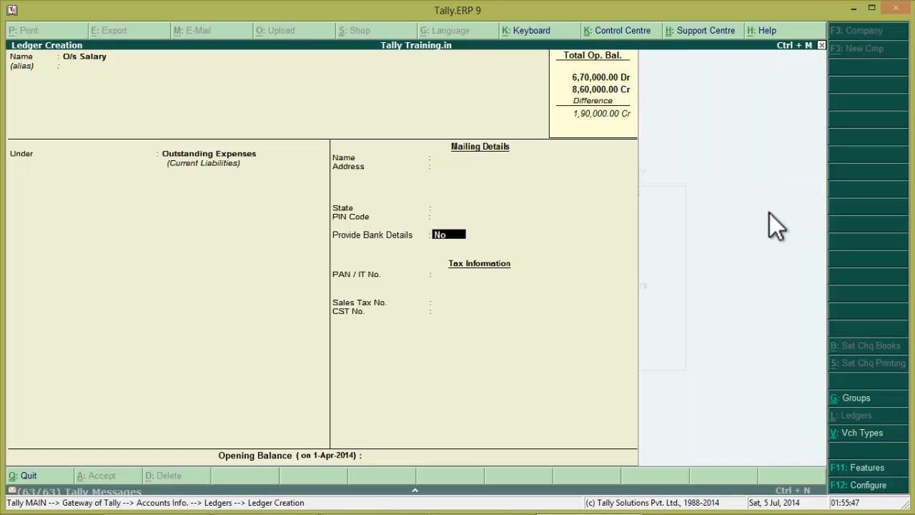
pyautogui.press('Return')
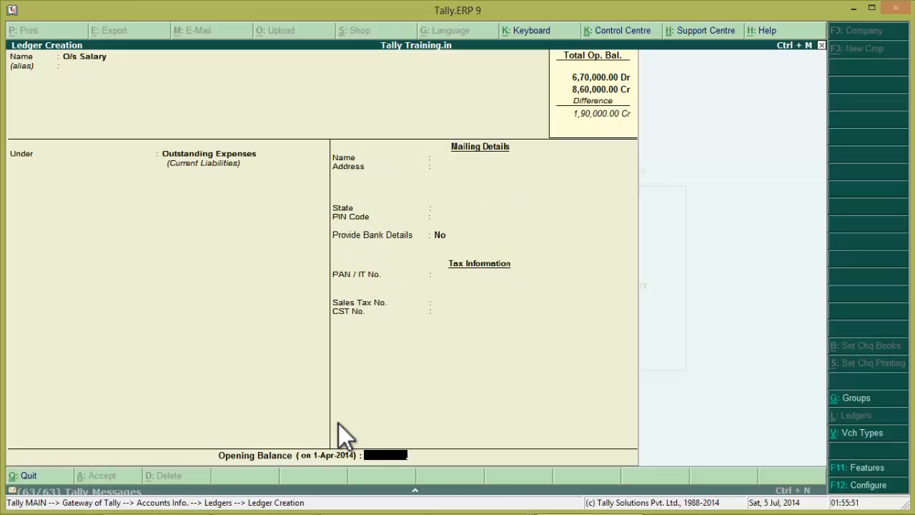
pyautogui.write('8000')
pyautogui.press('Return')
pyautogui.press('Return')
pyautogui.press('Return')
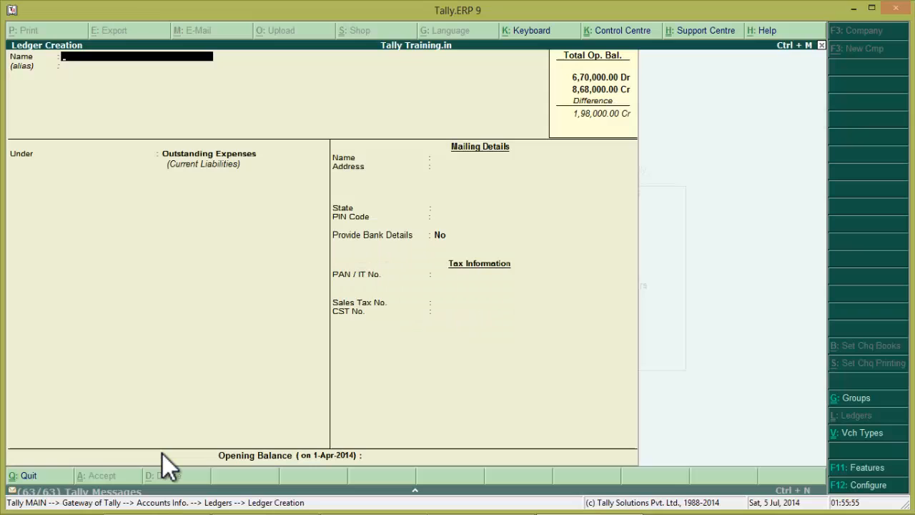
# - Create the ledger O/s Rent under Outstanding Expenses with the balance sheet's amount of 7000 as opening balance, and save it
pyautogui.write('O/s Rent')
pyautogui.press('Return')
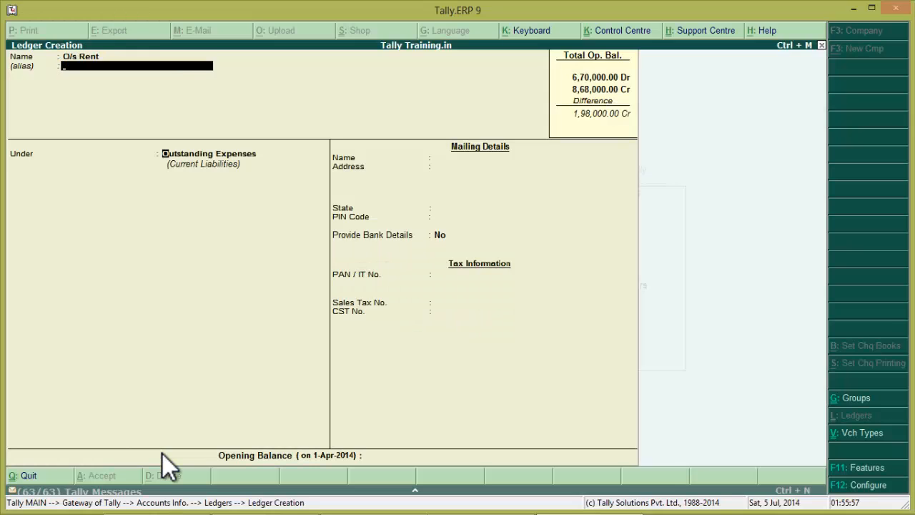
pyautogui.press('Return')
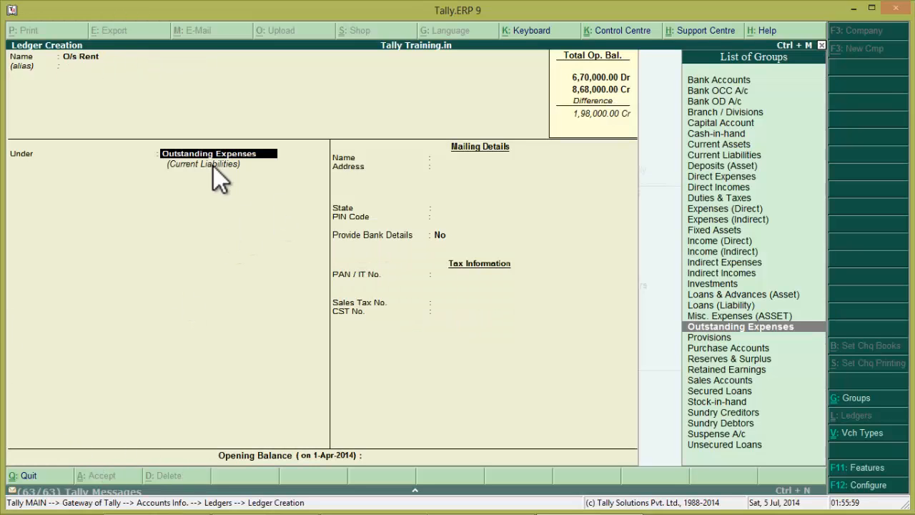
pyautogui.press('Return')
pyautogui.hotkey('alt', 'Tab')
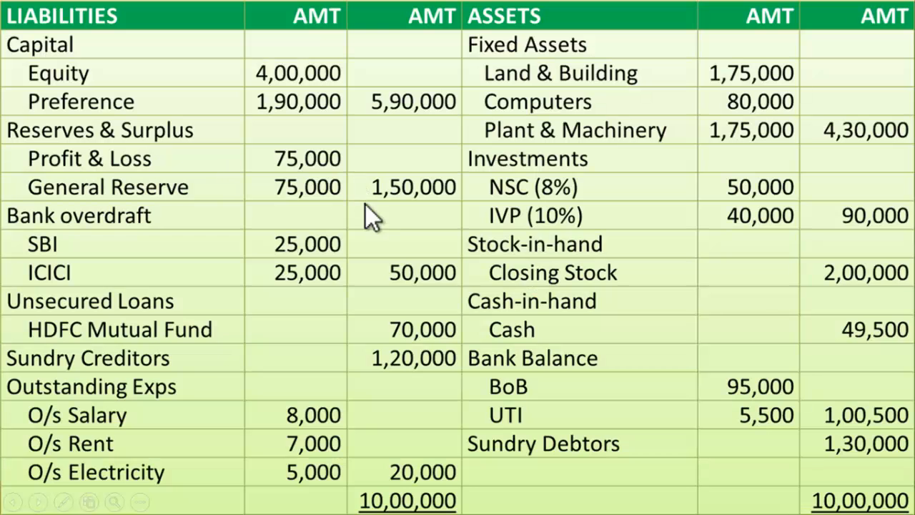
pyautogui.hotkey('alt', 'Tab')
pyautogui.write('7000')
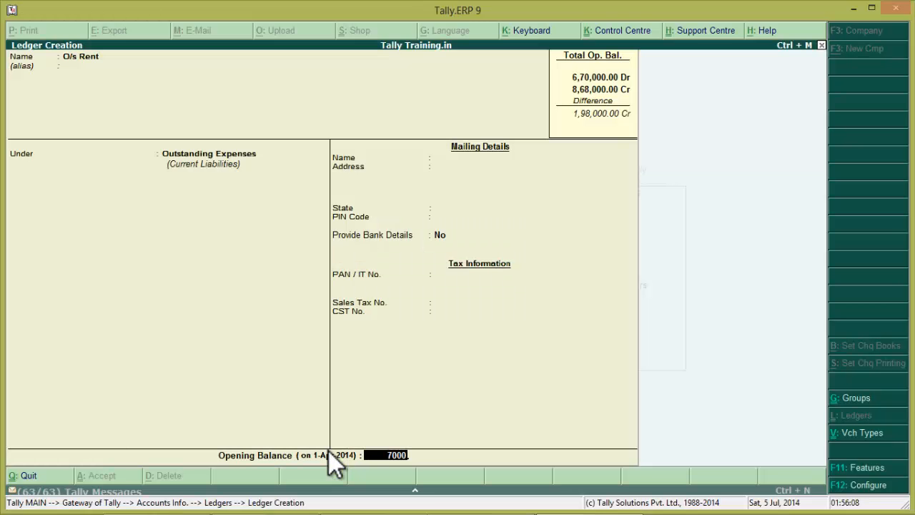
pyautogui.press('Return')
pyautogui.press('Return')
pyautogui.press('Return')
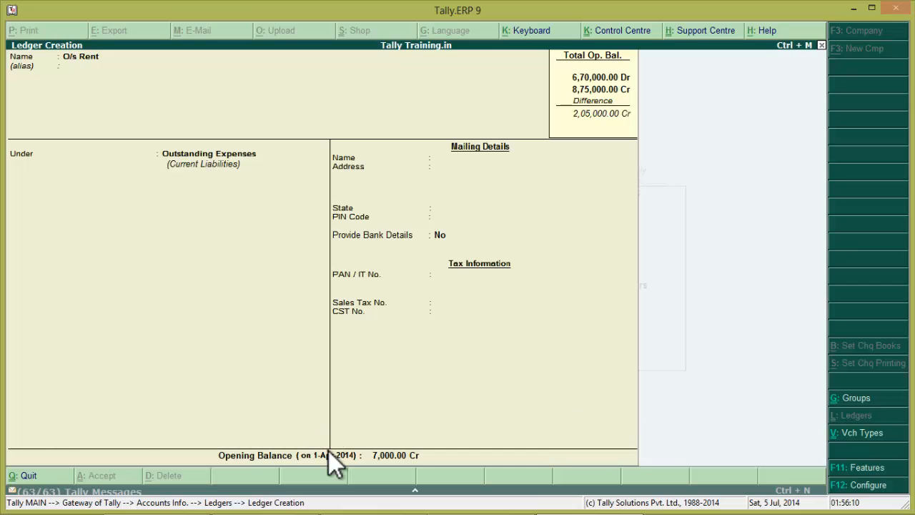
# - Name the next ledger O/s Electricity, as in the reference balance sheet, without alias, under Outstanding Expenses, keeping bank details at No
pyautogui.hotkey('alt', 'Tab')
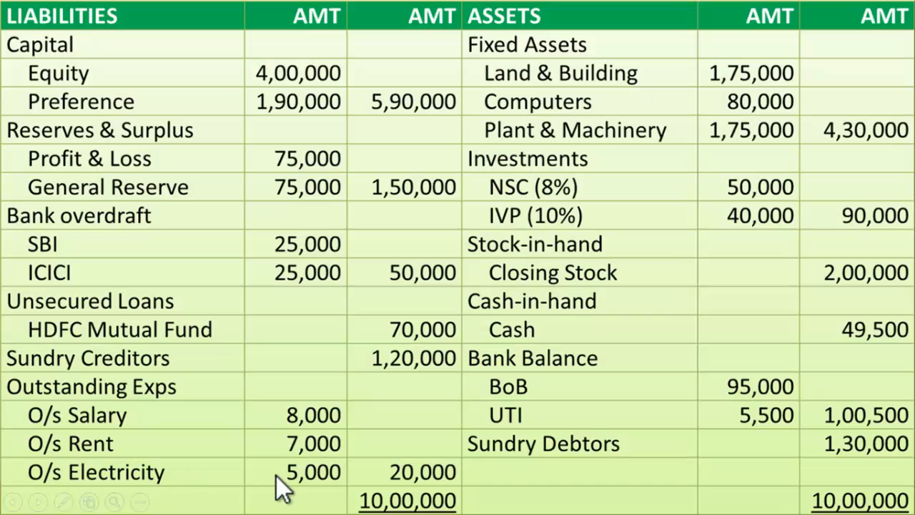
pyautogui.hotkey('alt', 'Tab')
pyautogui.write('O/s Electricity')
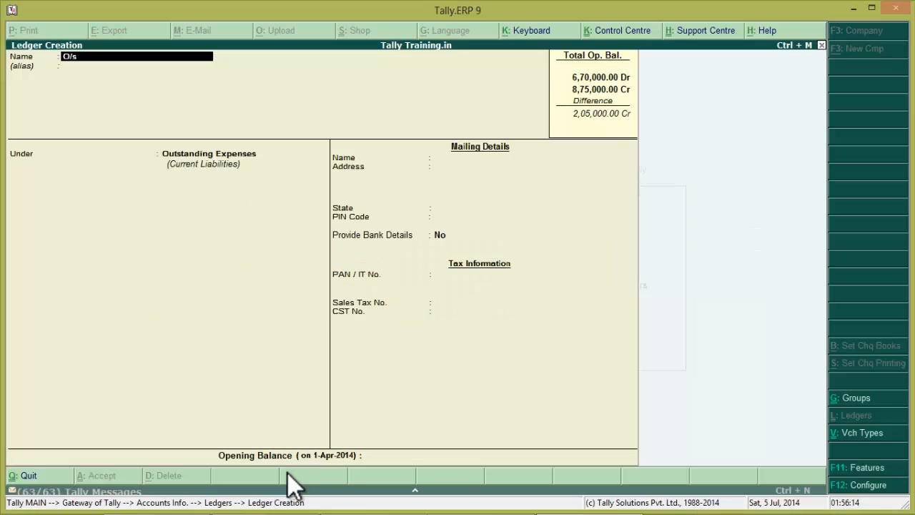
pyautogui.press('Return')
pyautogui.press('Return')
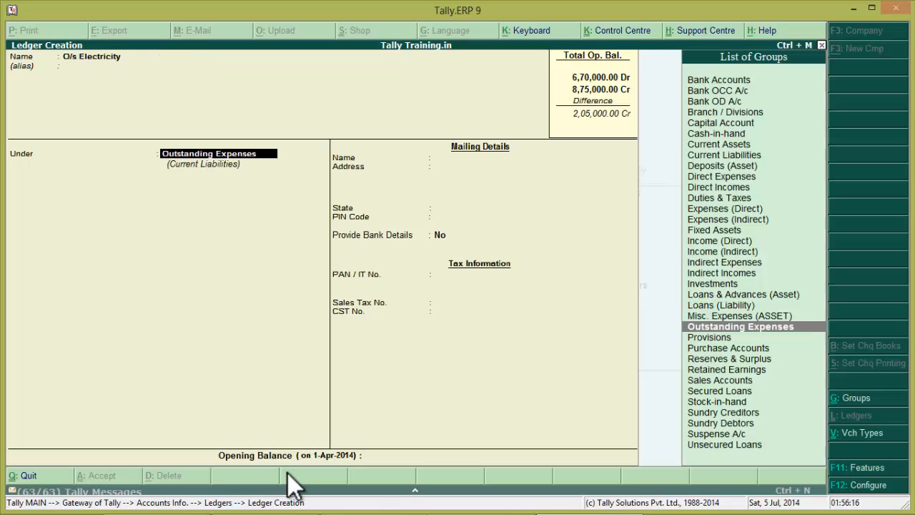
pyautogui.press('Return')
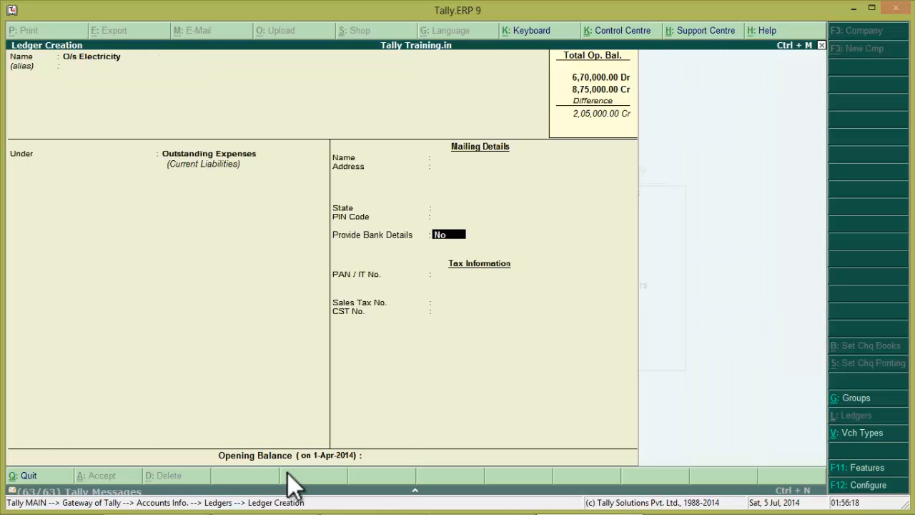
pyautogui.press('Return')
# - Save the O/s Electricity ledger with the balance sheet's amount of 5000 as opening balance, and return to the Gateway of Tally
pyautogui.hotkey('alt', 'Tab')
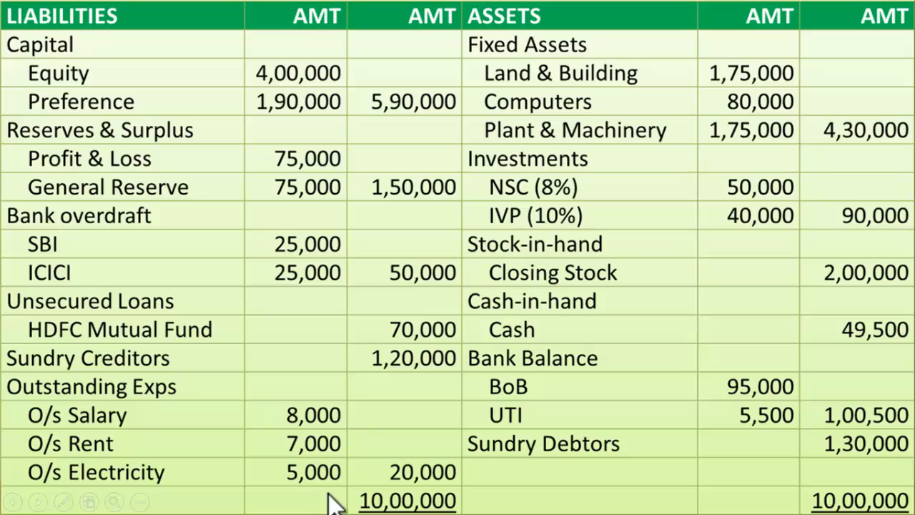
pyautogui.hotkey('alt', 'Tab')
pyautogui.write('5,000')
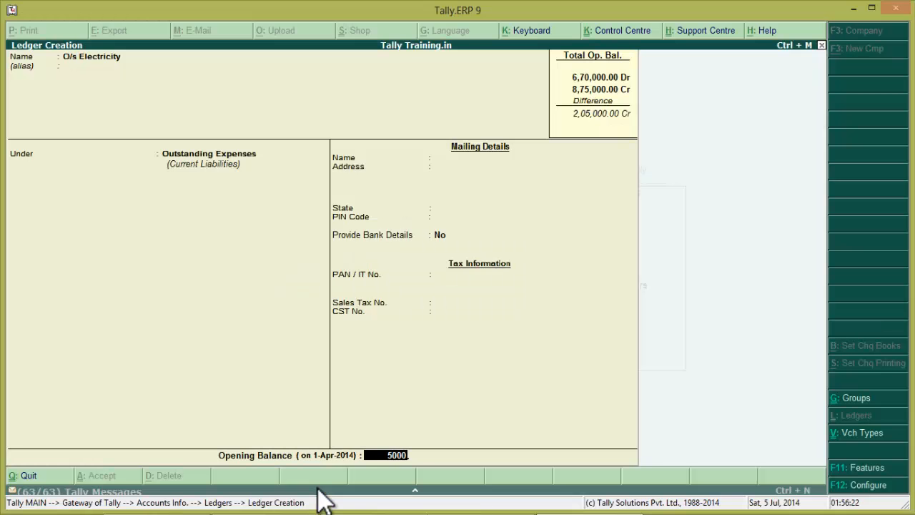
pyautogui.press('Return')
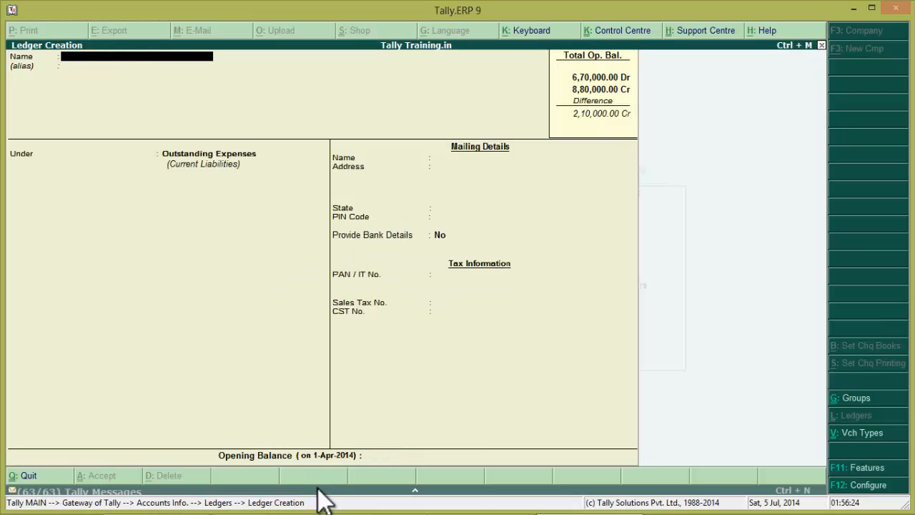
pyautogui.press('Escape')
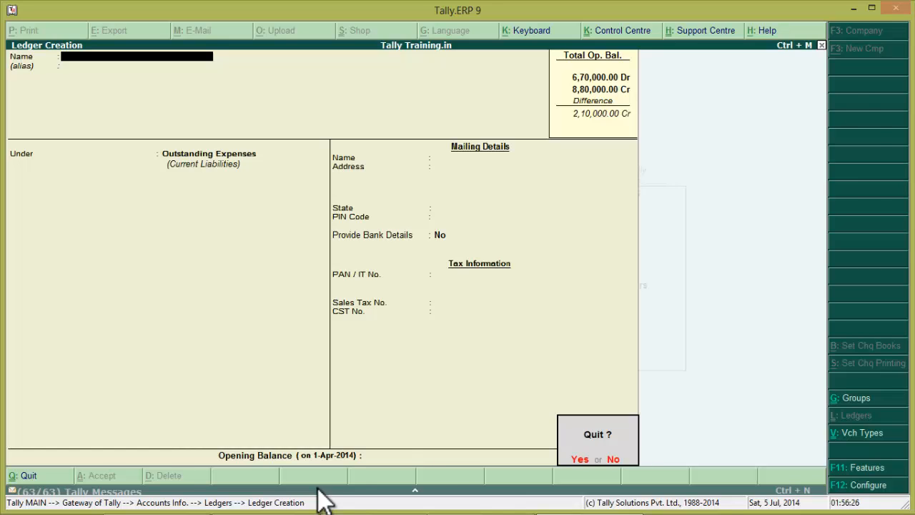
pyautogui.press('Return')
pyautogui.press('Escape')
pyautogui.press('Escape')
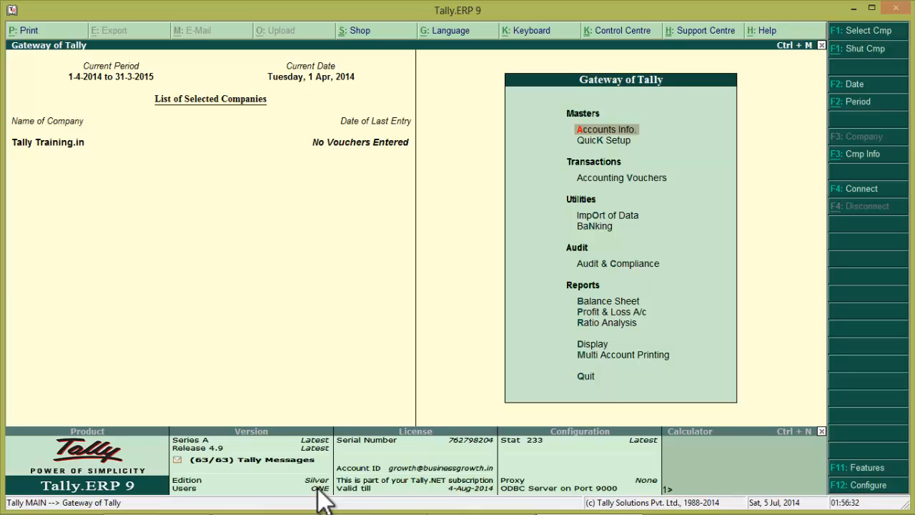
# - Open the Outstanding Expenses group for alteration to review its parent group and options, and return to the Gateway of Tally without saving changes
pyautogui.press('Return')
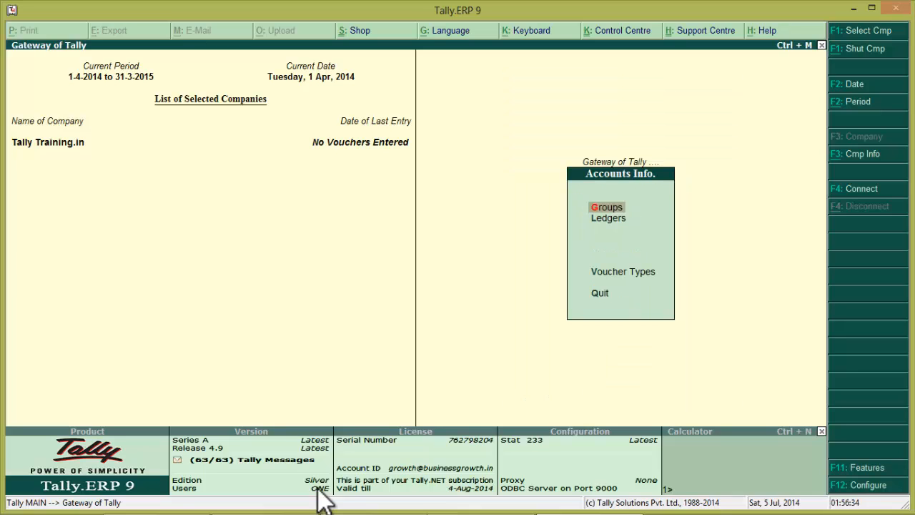
pyautogui.press('Return')
pyautogui.press('Down')
pyautogui.press('Down')
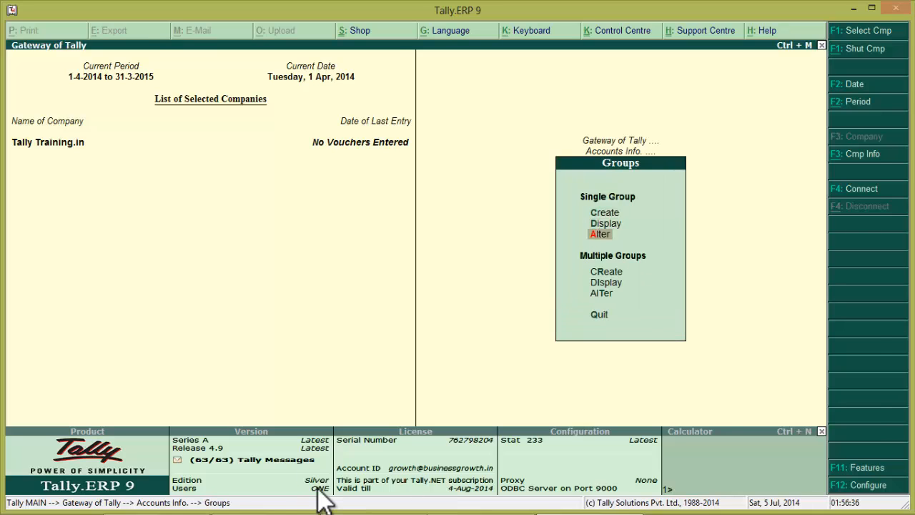
pyautogui.press('Return')
pyautogui.write('O')
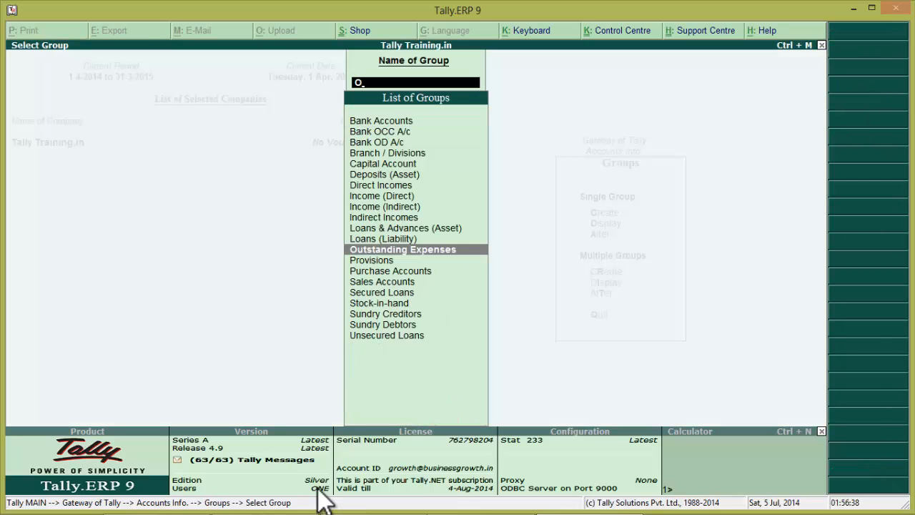
pyautogui.press('Return')
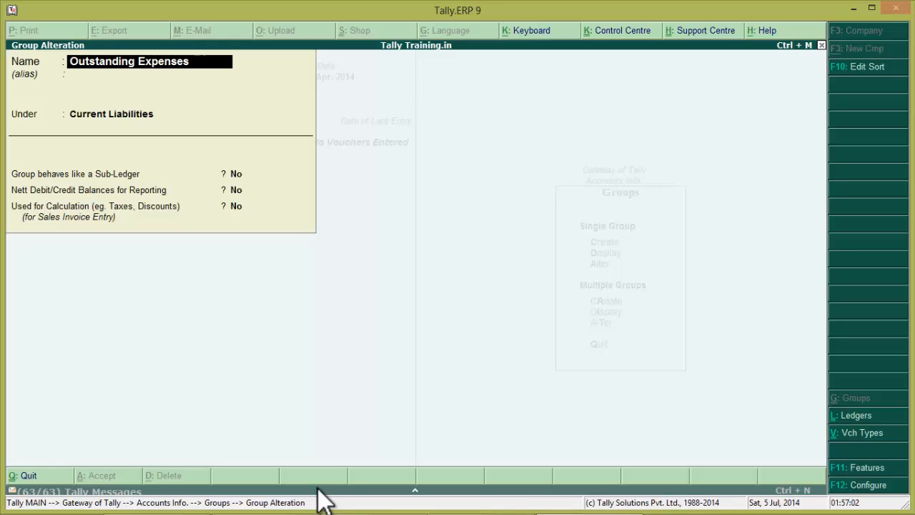
pyautogui.press('Escape')
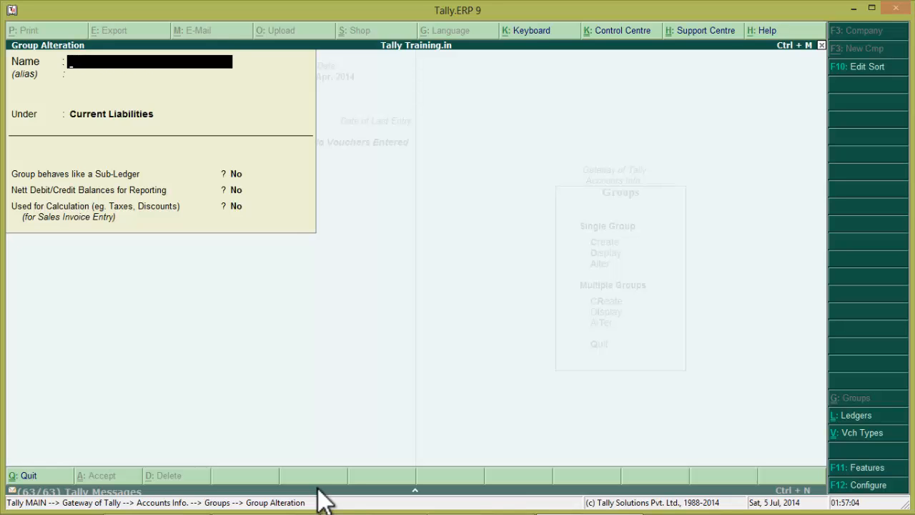
pyautogui.press('Escape')
pyautogui.press('Escape')
pyautogui.press('Escape')
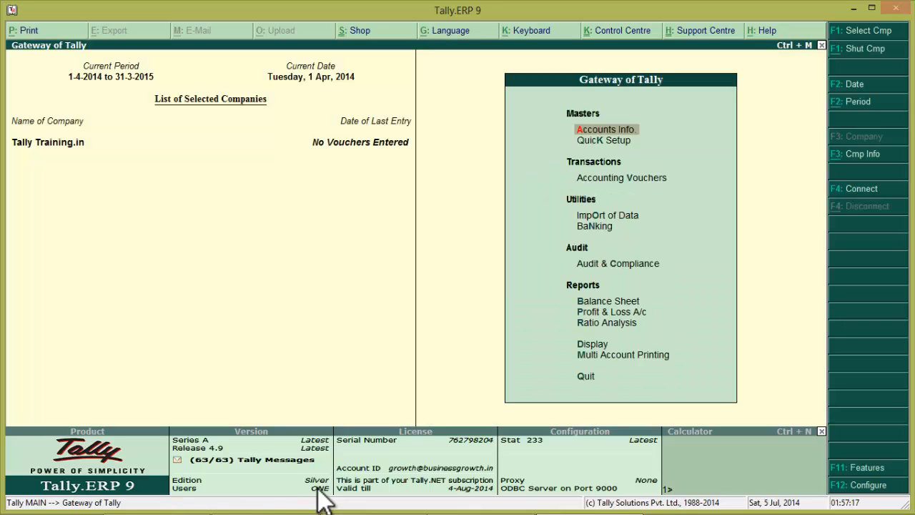